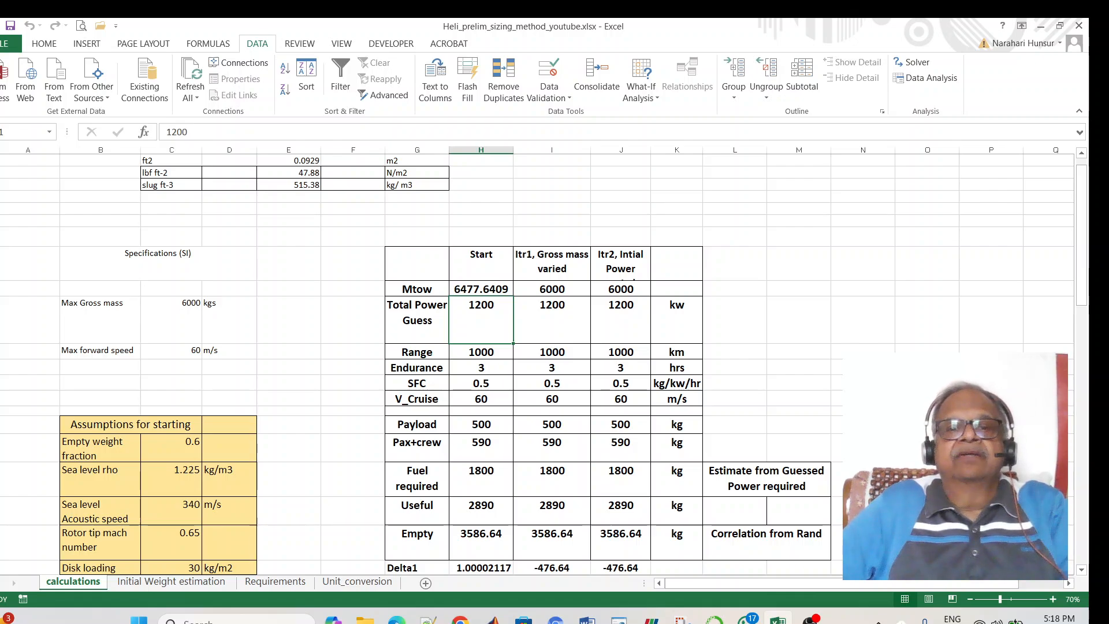
# - Review the Requirements sheet, then view the Initial Weight estimation sheet showing Iteration 1 at 6000 kg Mtow
pyautogui.scroll(-5, 537, 364)
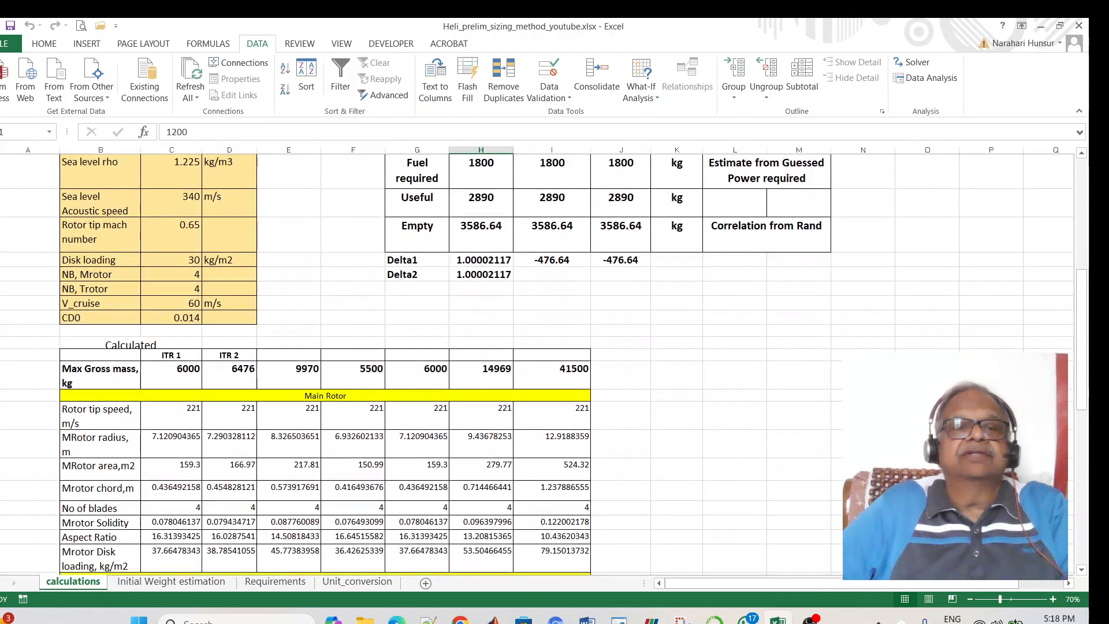
pyautogui.scroll(3, 537, 364)
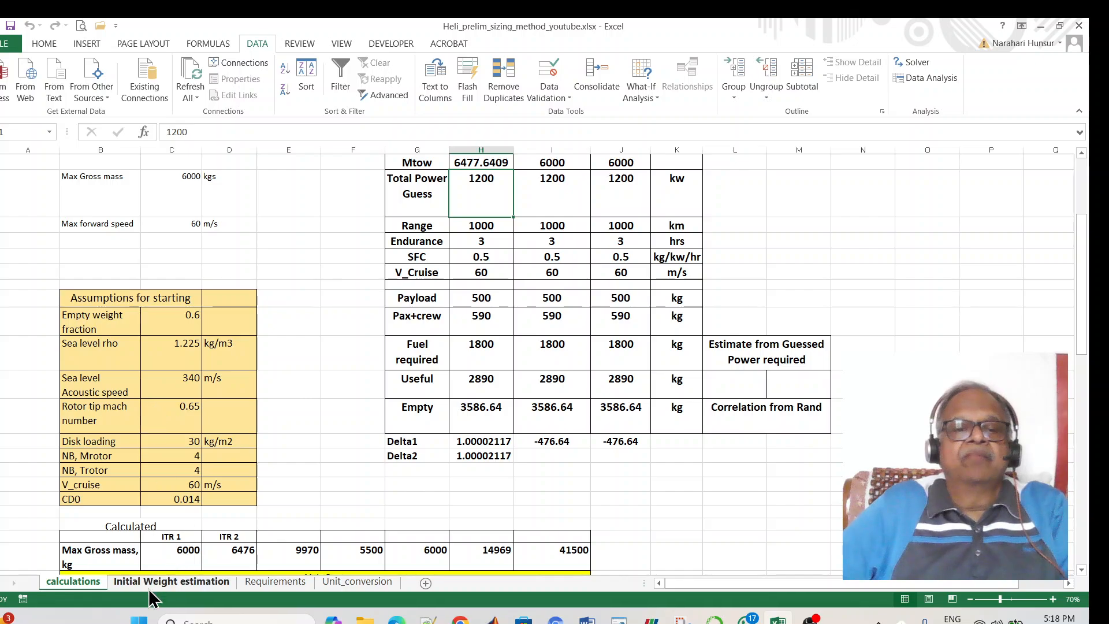
pyautogui.click(265, 579)
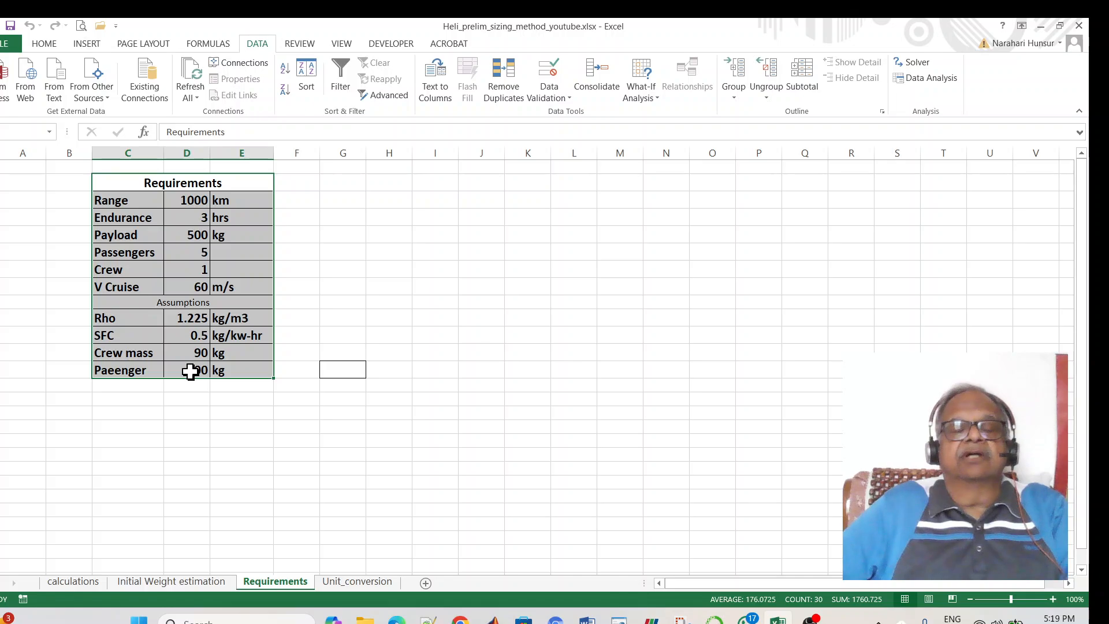
pyautogui.click(174, 581)
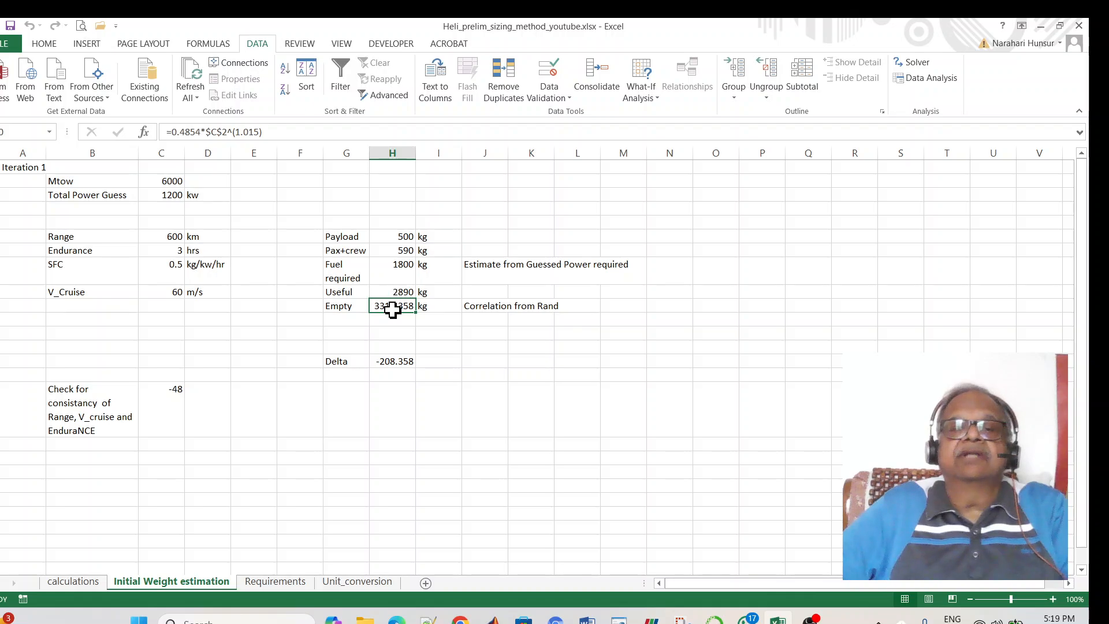
# - On the calculations sheet, set Start gross mass (Mtow) to 6000 so Empty becomes 3318.36
pyautogui.click(78, 588)
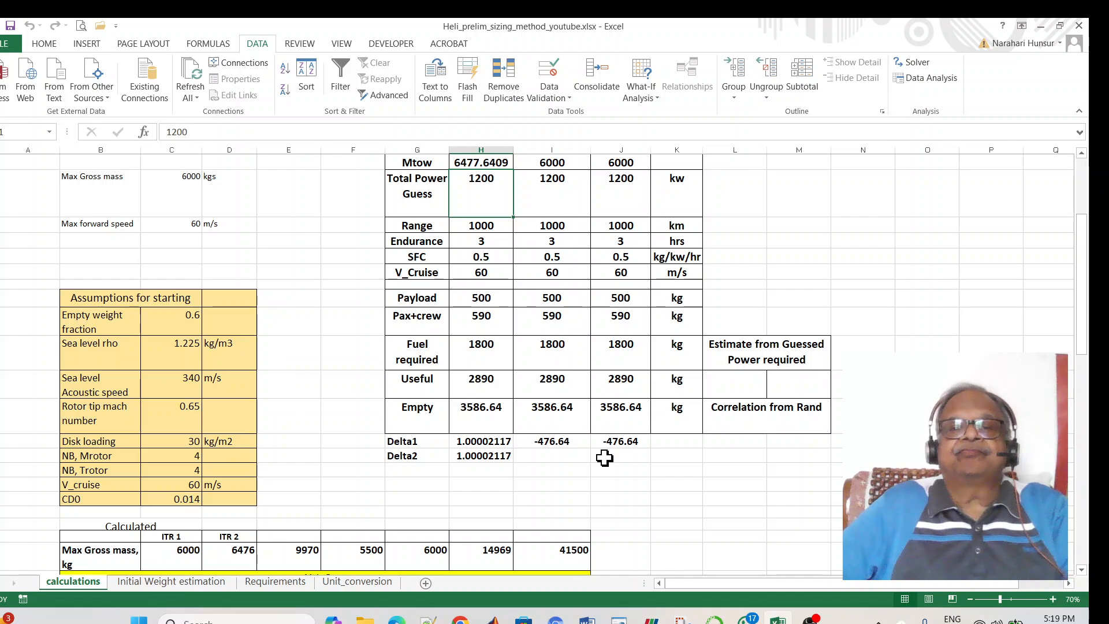
pyautogui.scroll(3, 719, 475)
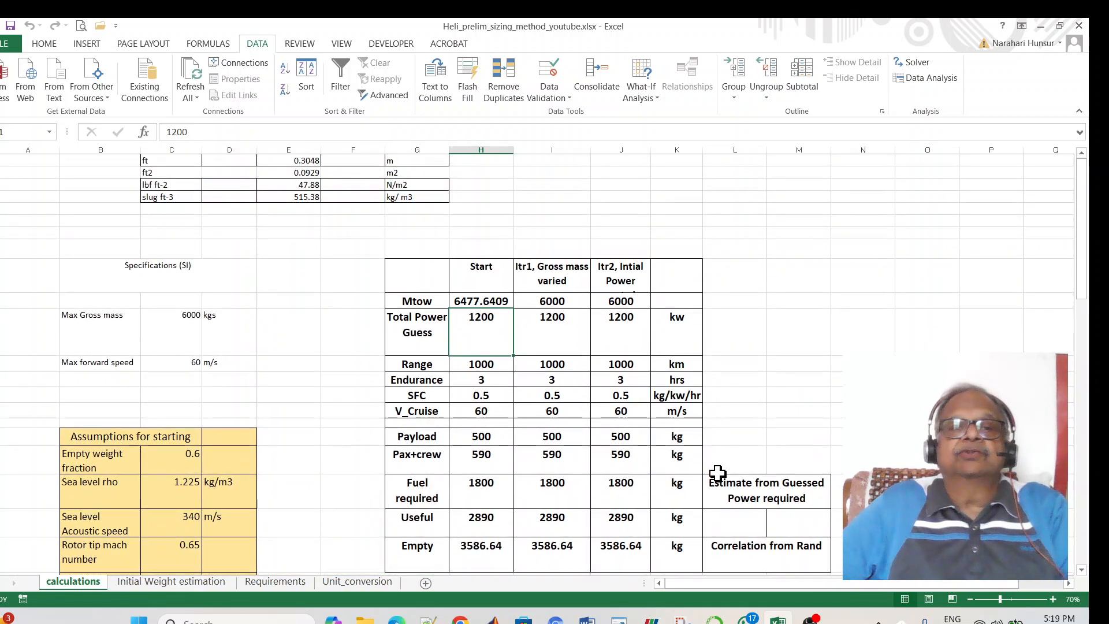
pyautogui.click(475, 301)
pyautogui.write('6000')
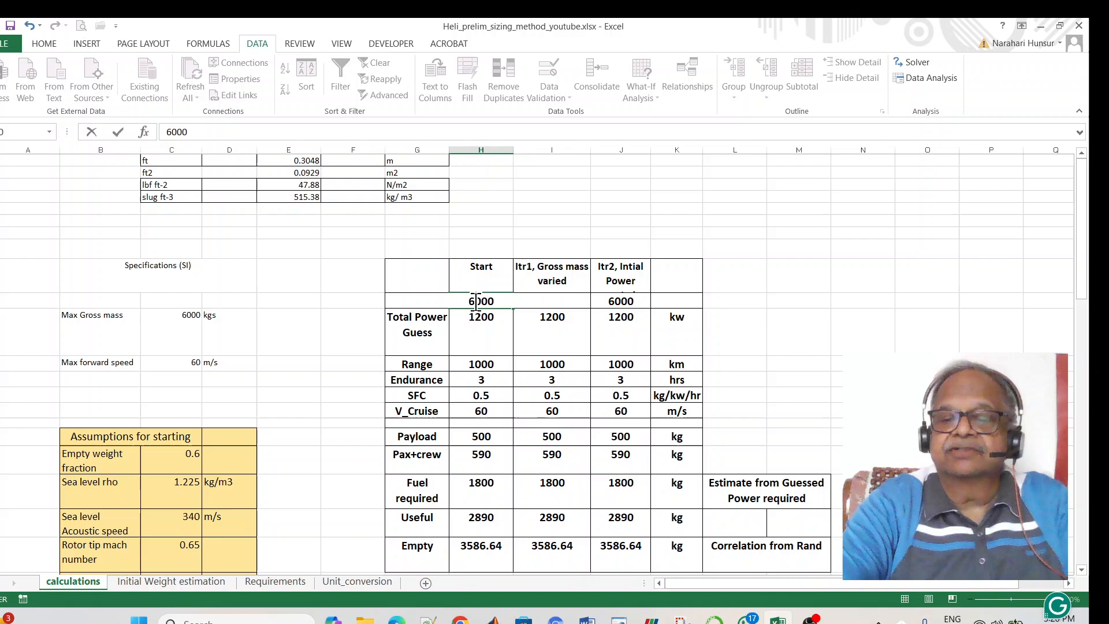
pyautogui.press('Return')
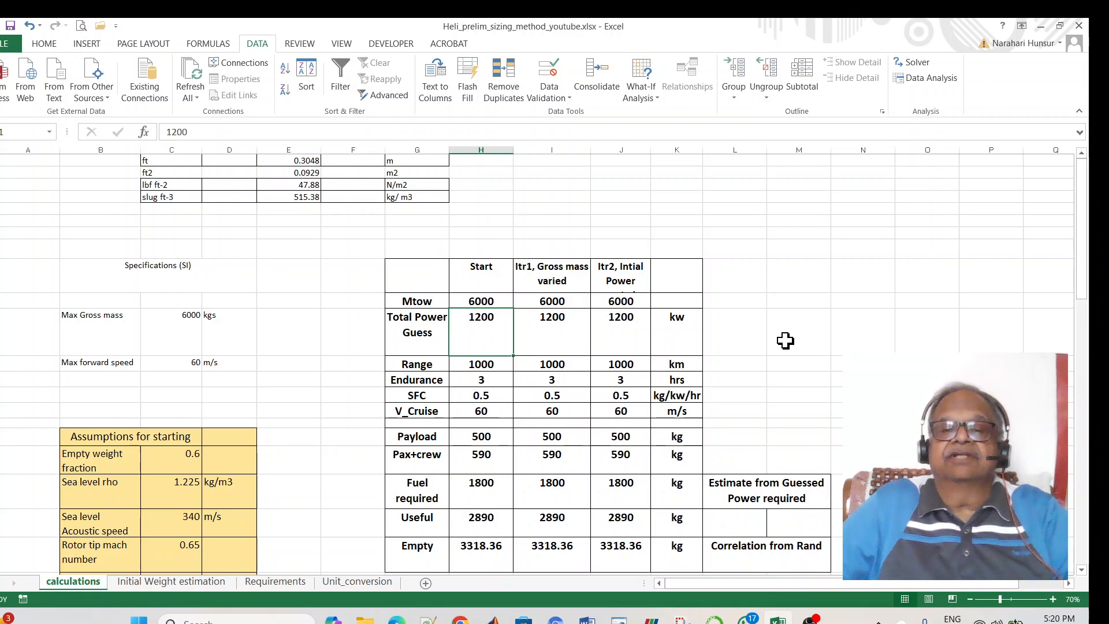
pyautogui.scroll(-3, 785, 340)
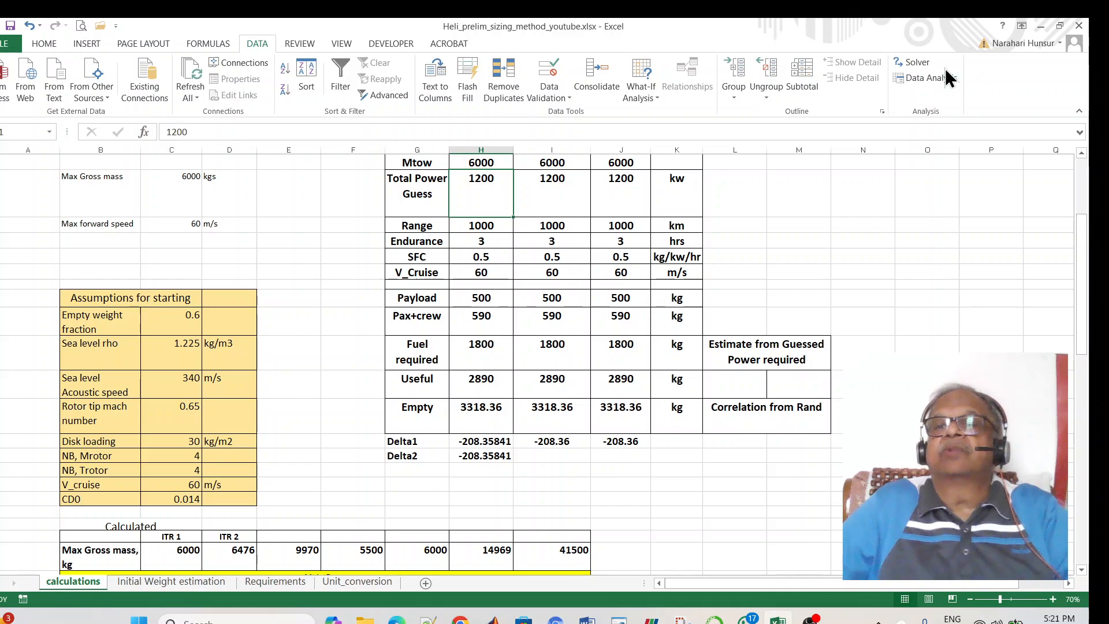
# - Run Solver with objective $H$22 = 1 by changing $H$10, keeping Mtow 6477.6409 kg
pyautogui.click(917, 62)
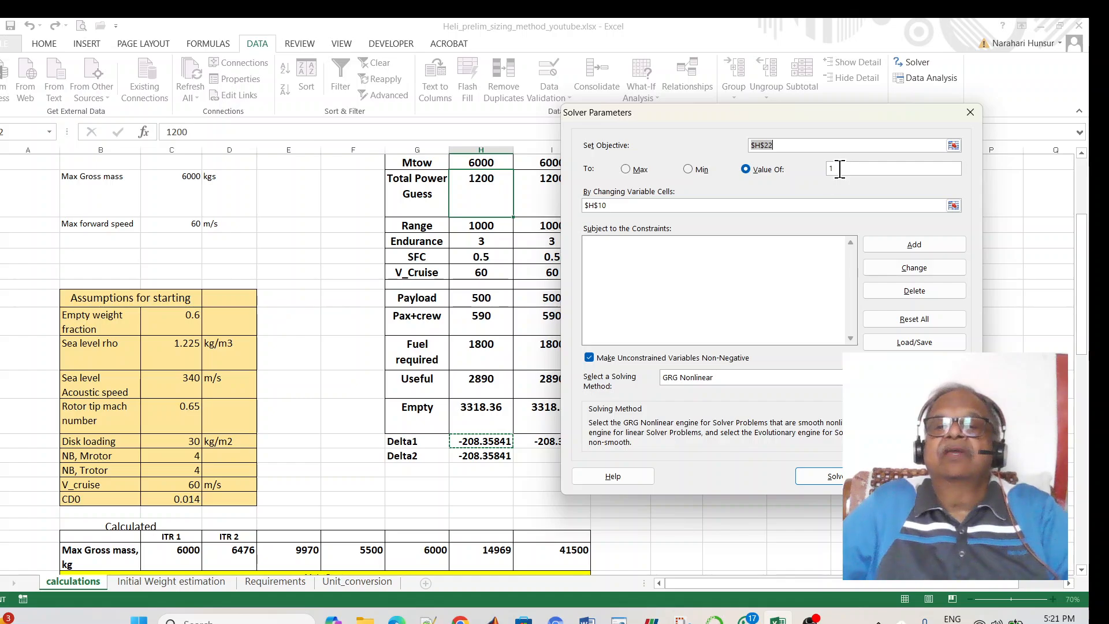
pyautogui.click(623, 205)
pyautogui.moveTo(623, 206); pyautogui.dragTo(567, 208)
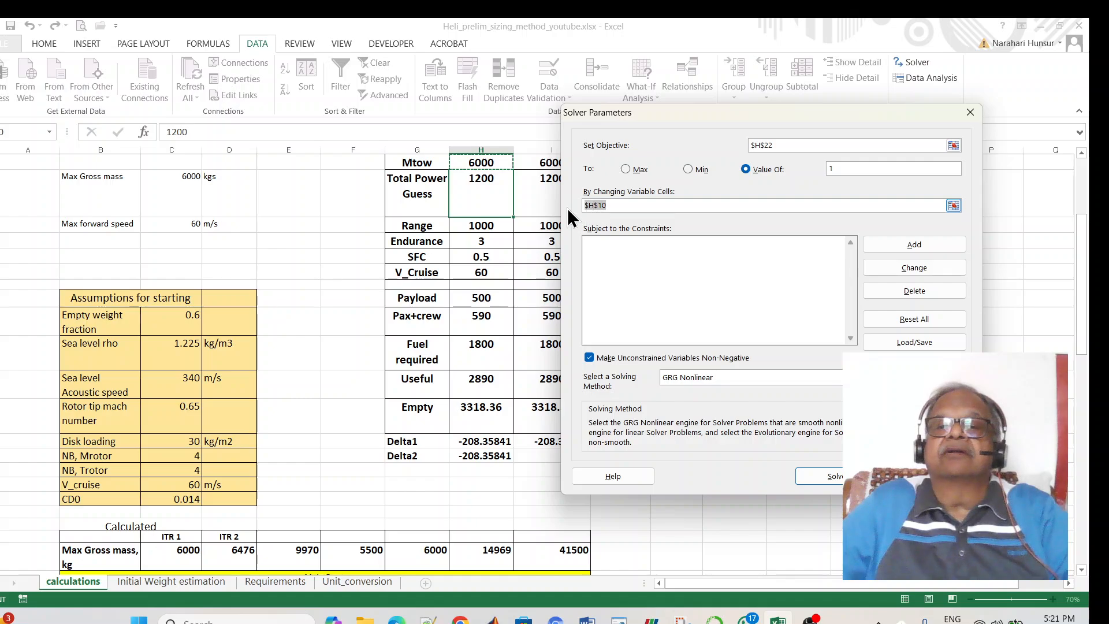
pyautogui.click(476, 163)
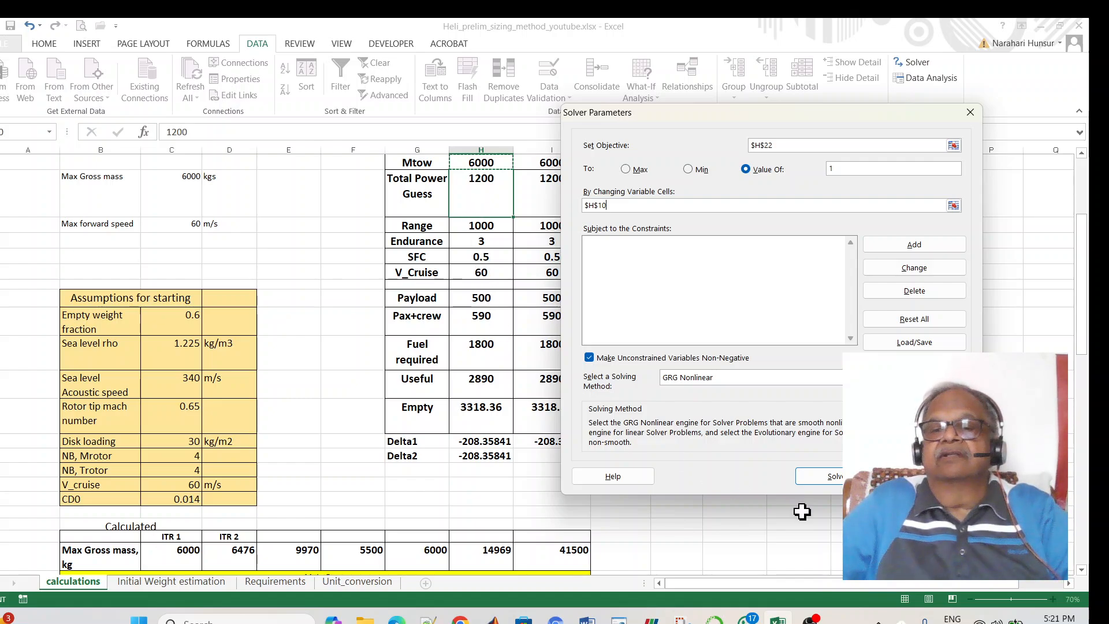
pyautogui.click(826, 476)
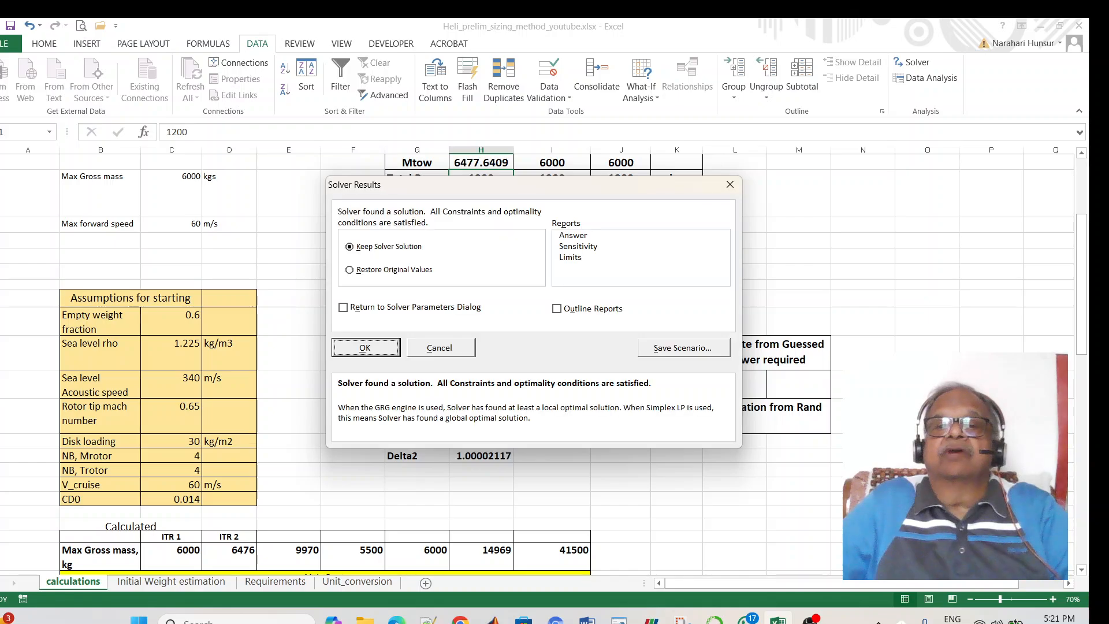
pyautogui.click(378, 354)
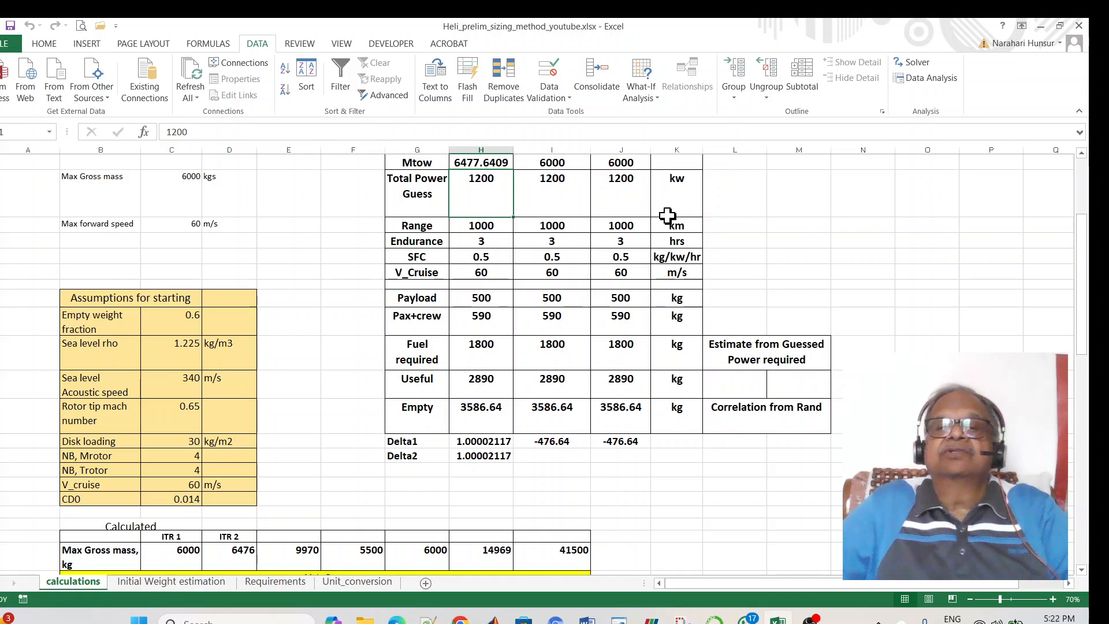
# - Run Solver setting $I$22 to 1 by changing $I$11, keeping an 881.57 kW power guess
pyautogui.click(565, 174)
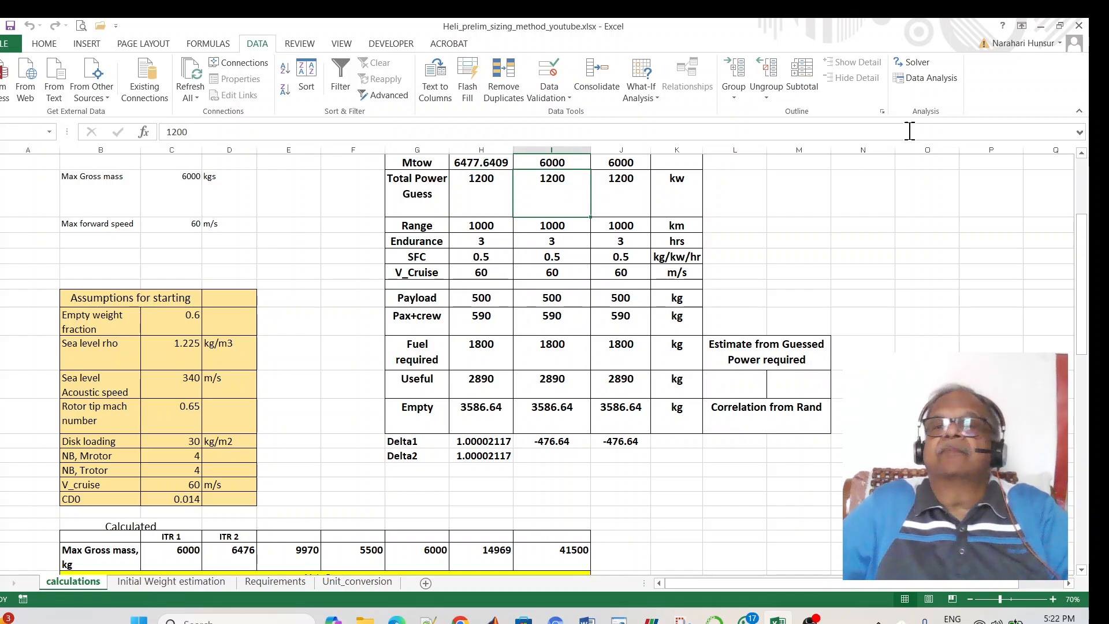
pyautogui.click(914, 60)
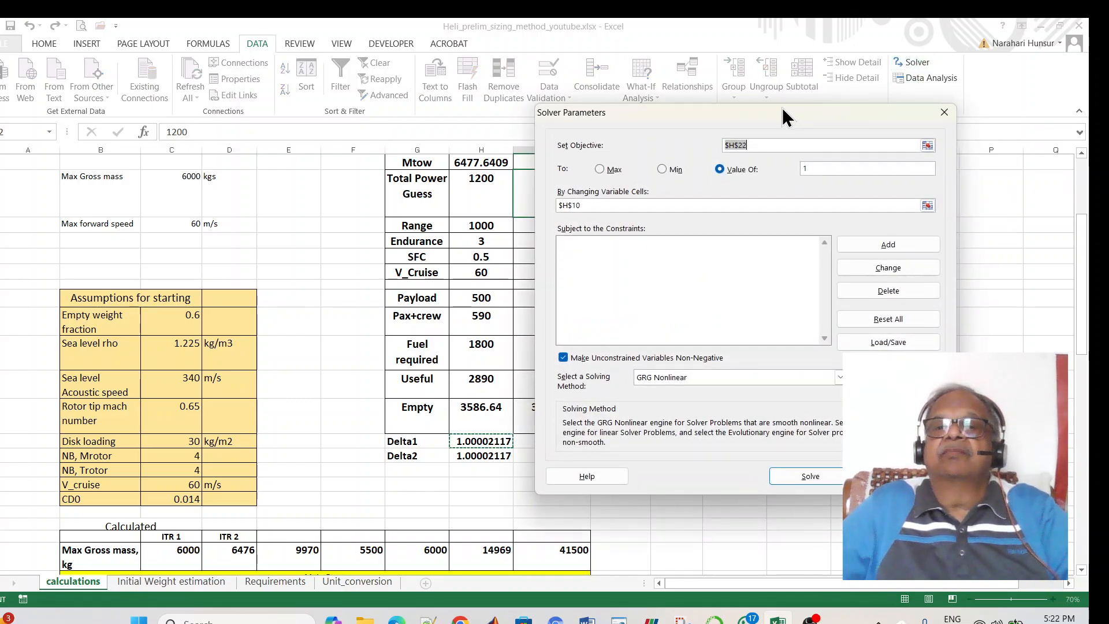
pyautogui.moveTo(787, 120); pyautogui.dragTo(895, 119)
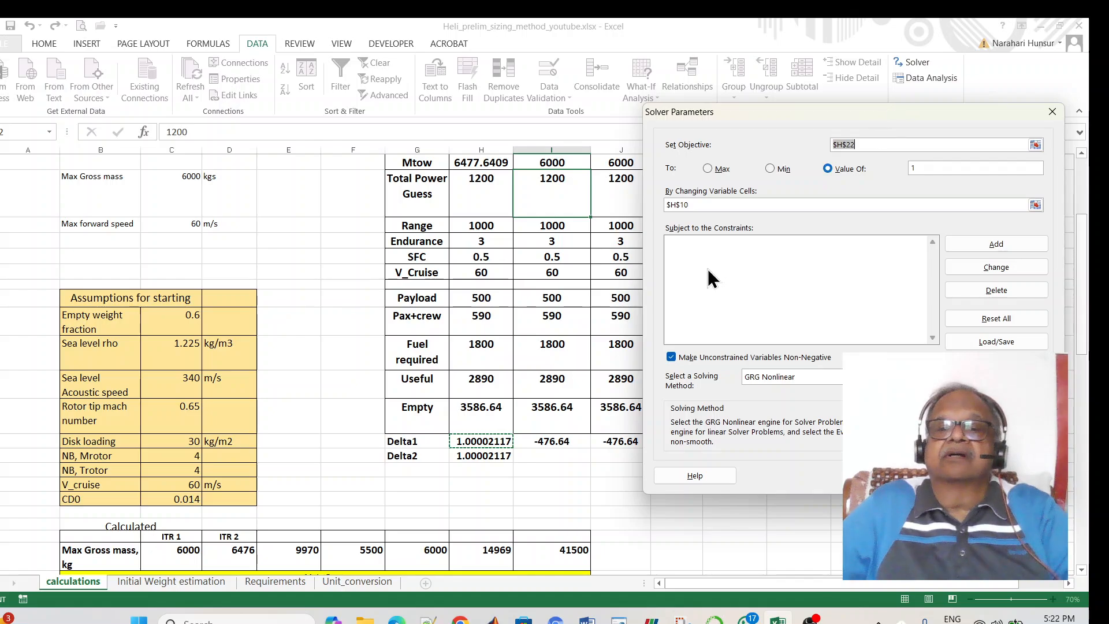
pyautogui.click(562, 443)
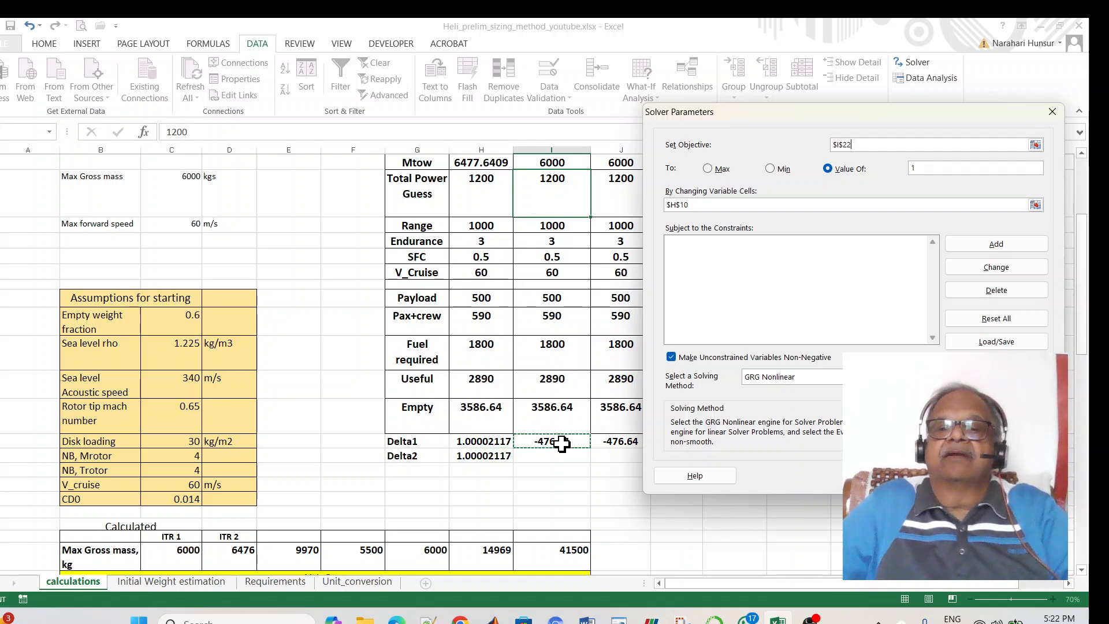
pyautogui.click(712, 202)
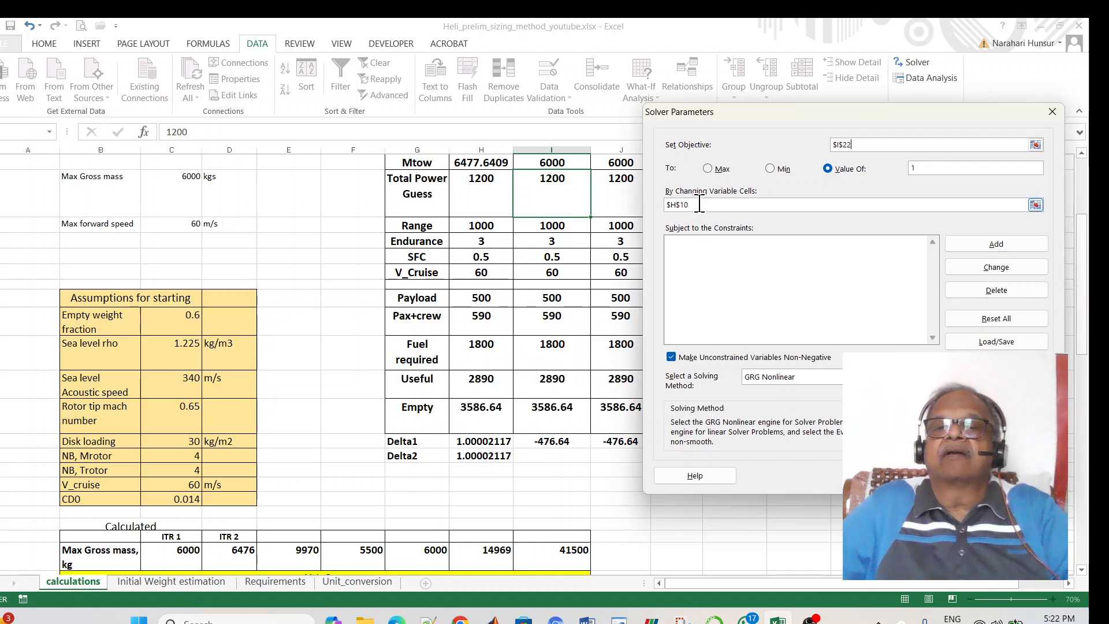
pyautogui.click(699, 205)
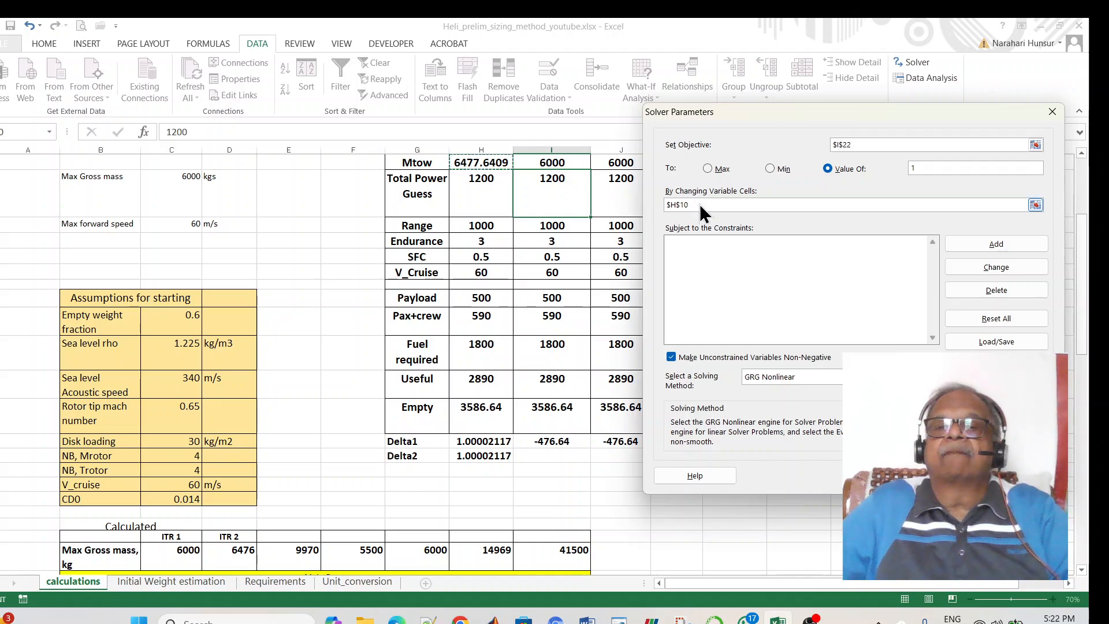
pyautogui.click(547, 199)
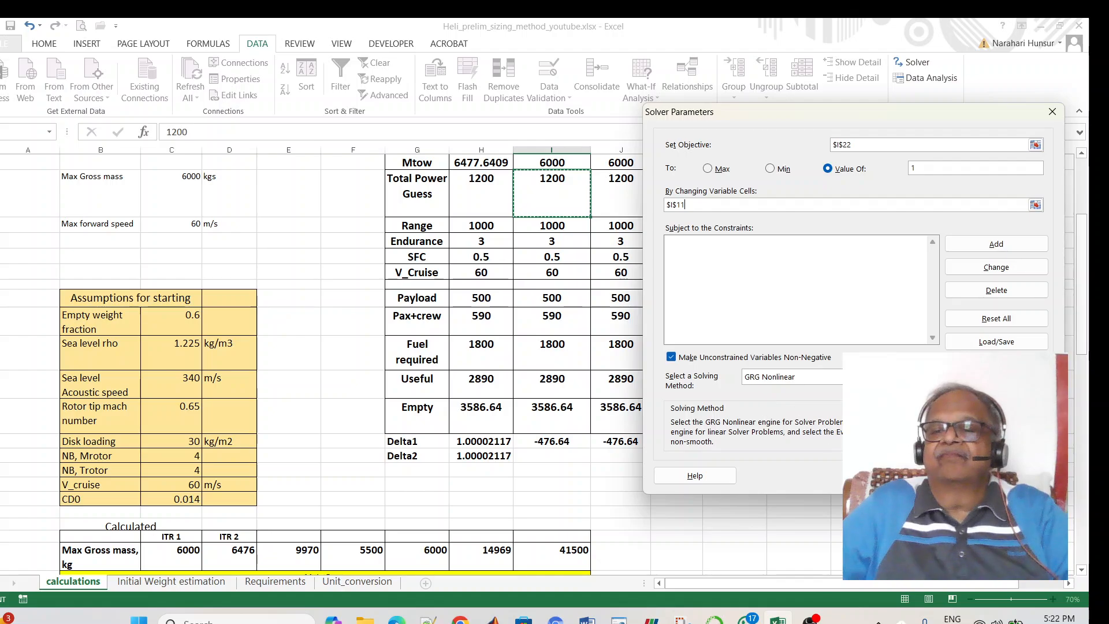
pyautogui.click(911, 476)
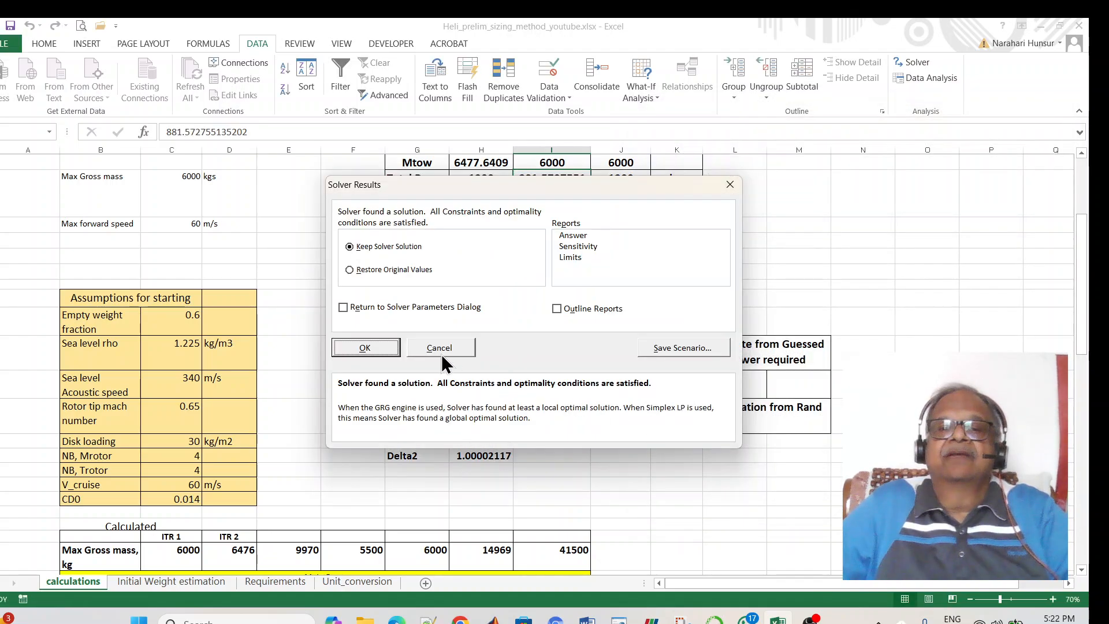
pyautogui.click(377, 345)
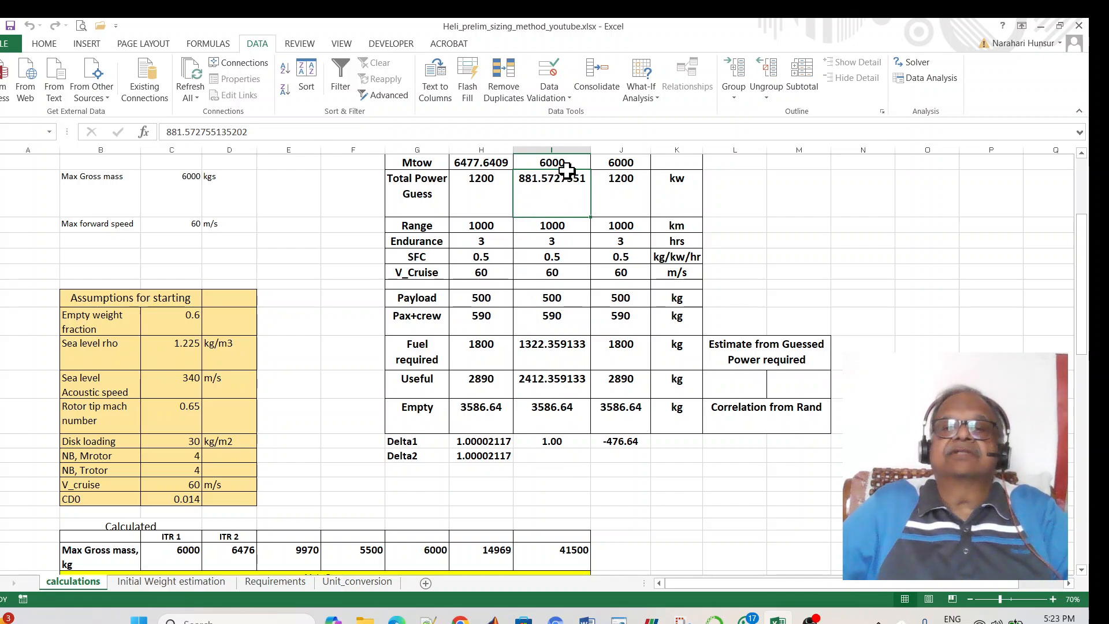
pyautogui.scroll(-6, 594, 401)
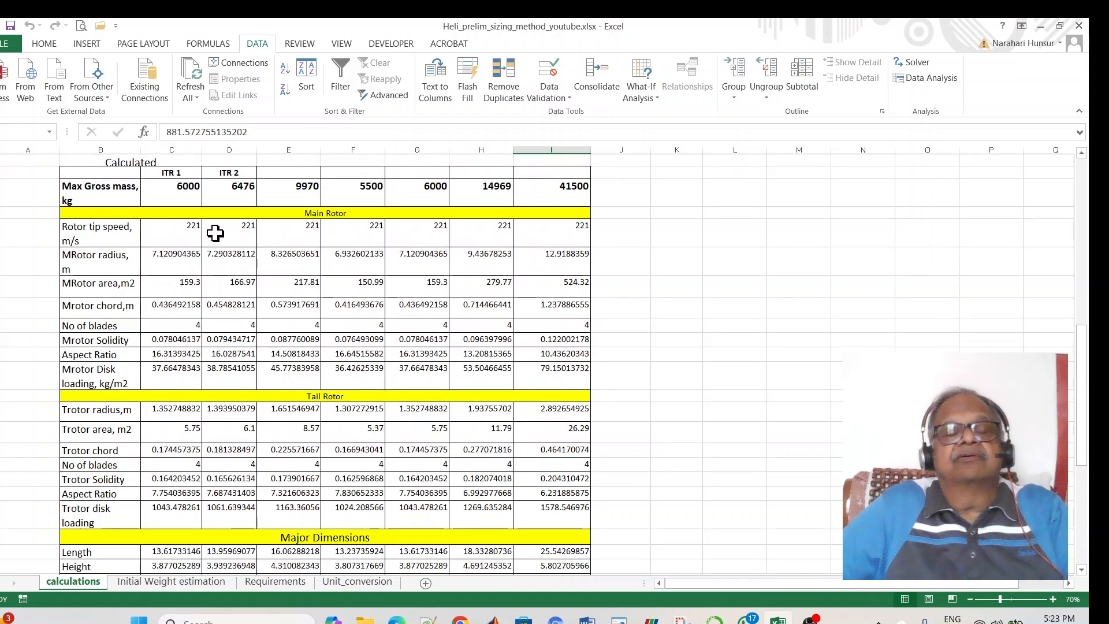
pyautogui.scroll(-3, 215, 233)
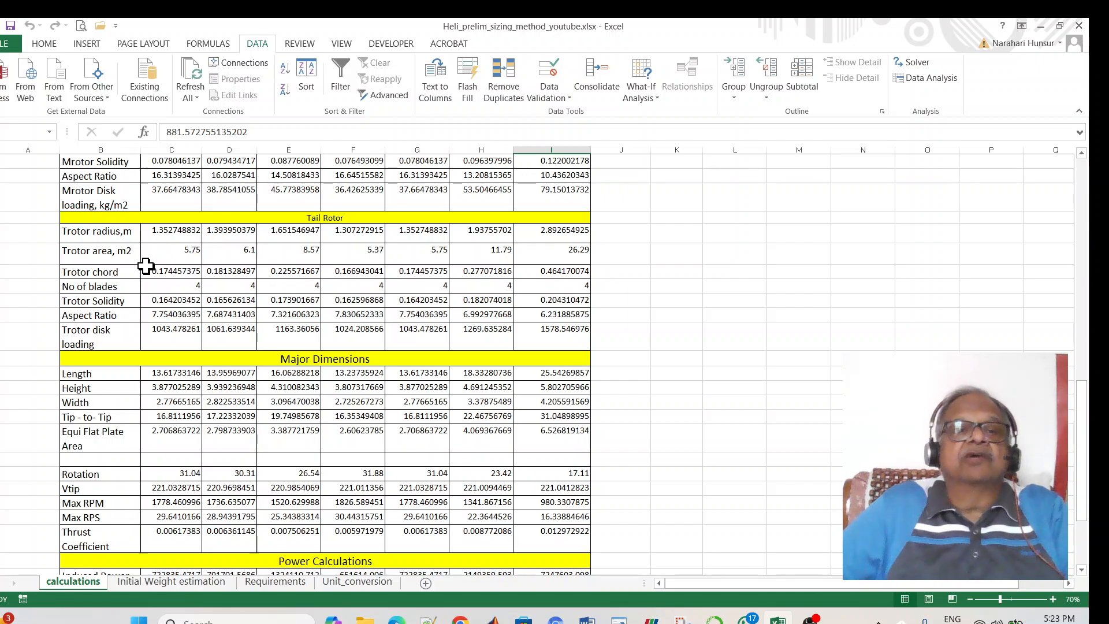
pyautogui.scroll(3, 287, 286)
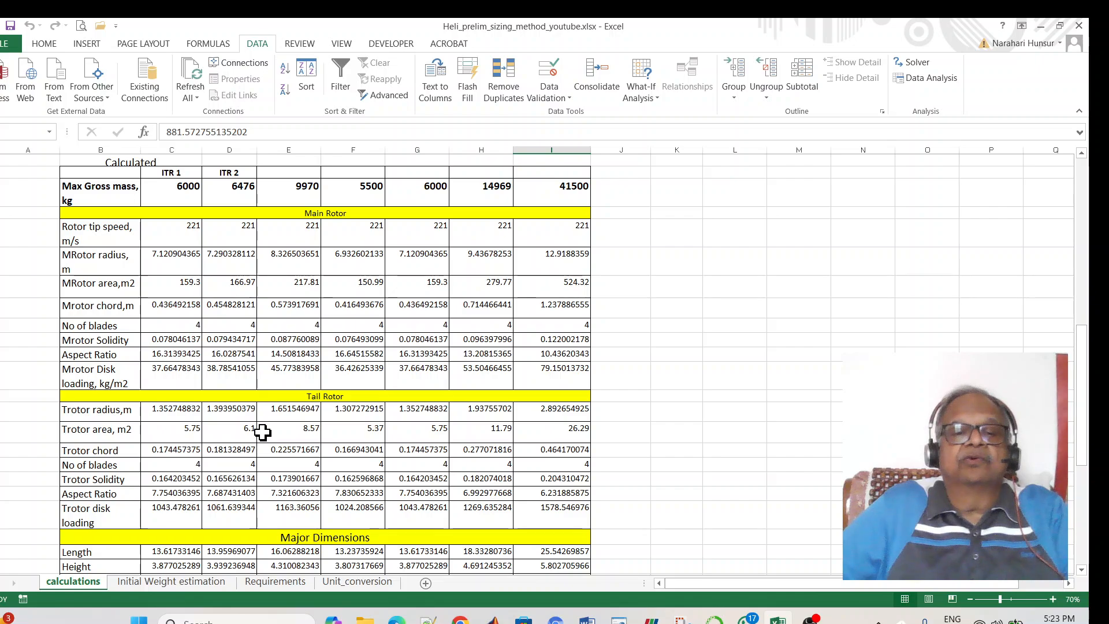
pyautogui.scroll(-3, 265, 422)
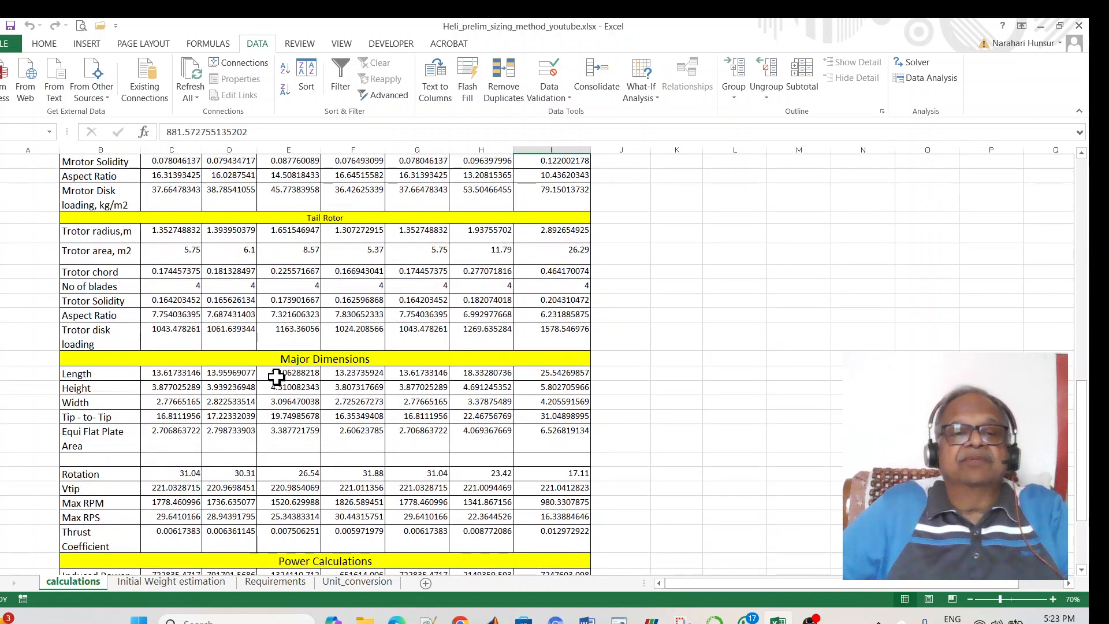
pyautogui.scroll(-3, 193, 496)
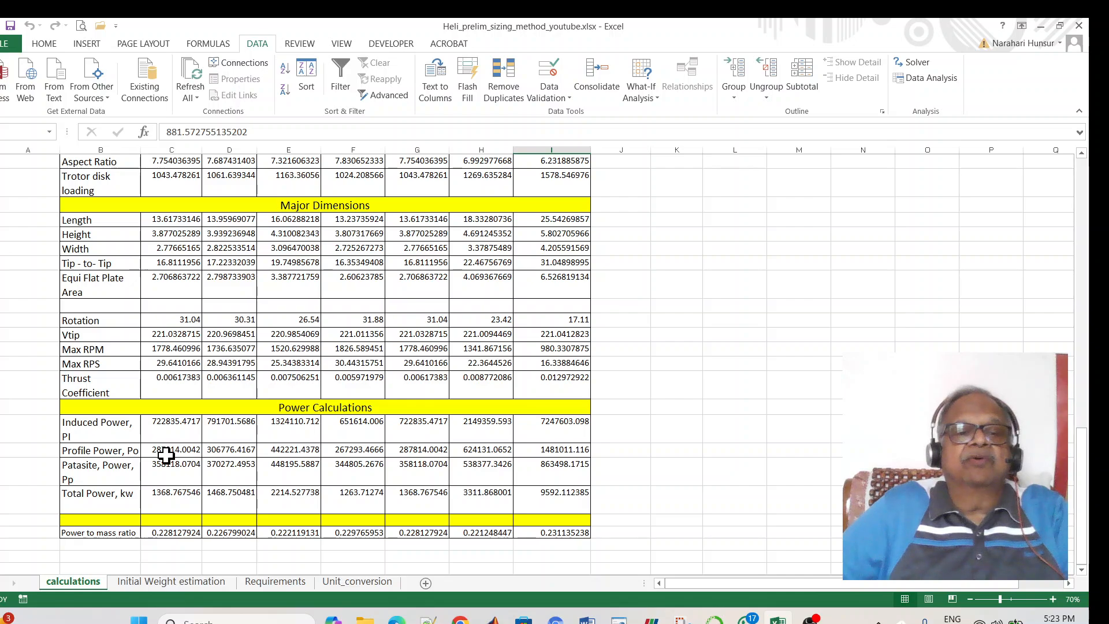
pyautogui.click(165, 475)
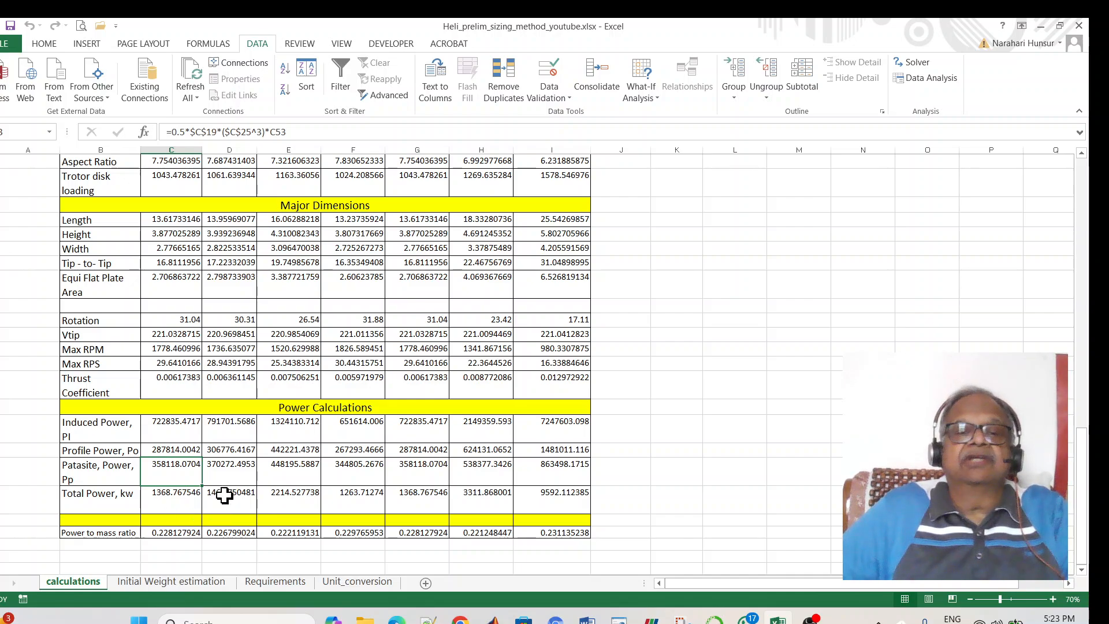
pyautogui.scroll(3, 797, 495)
pyautogui.scroll(6, 796, 496)
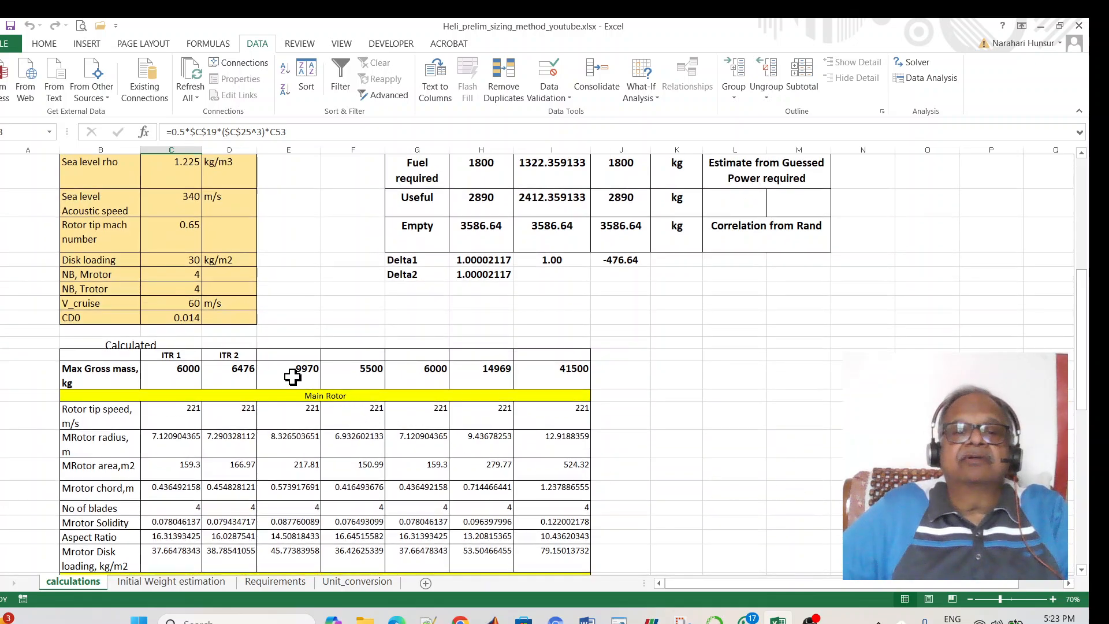
pyautogui.click(293, 377)
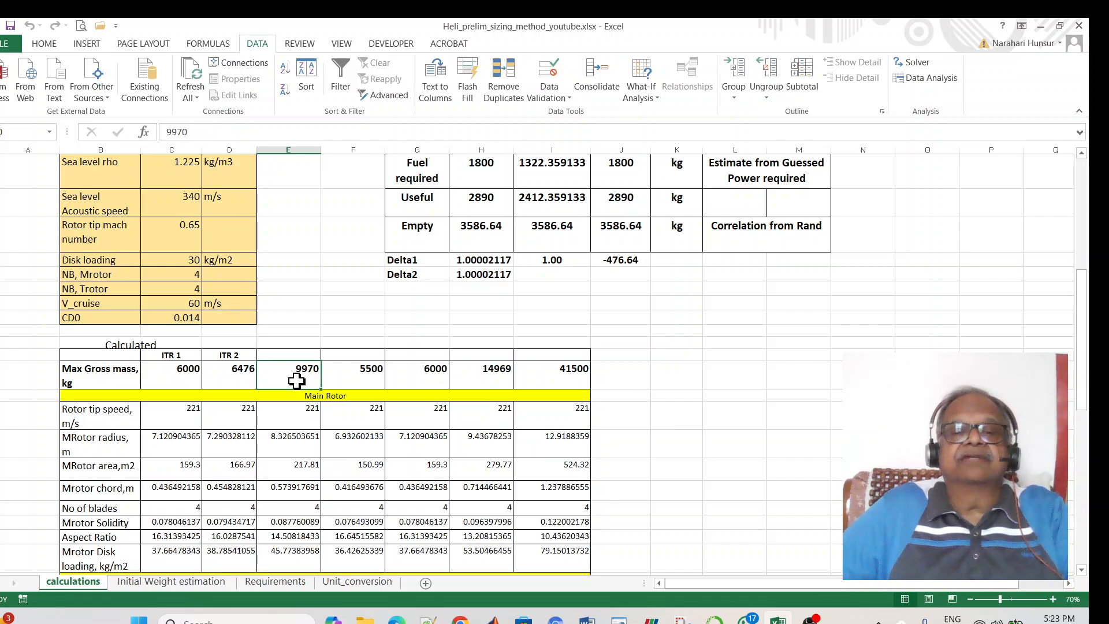
pyautogui.scroll(-4, 297, 380)
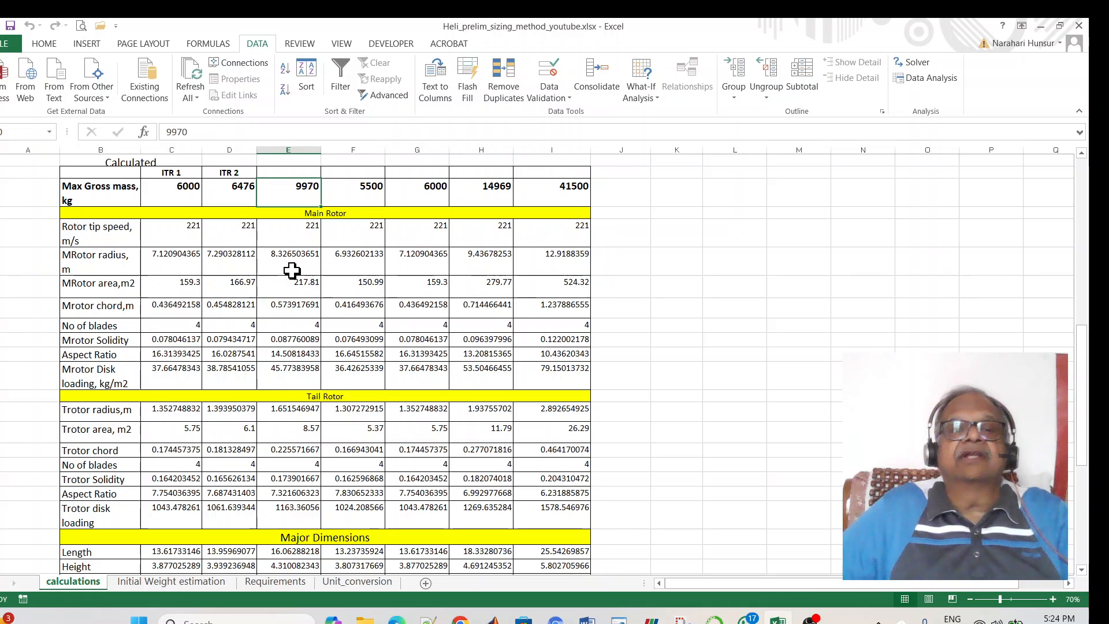
pyautogui.scroll(-7, 298, 462)
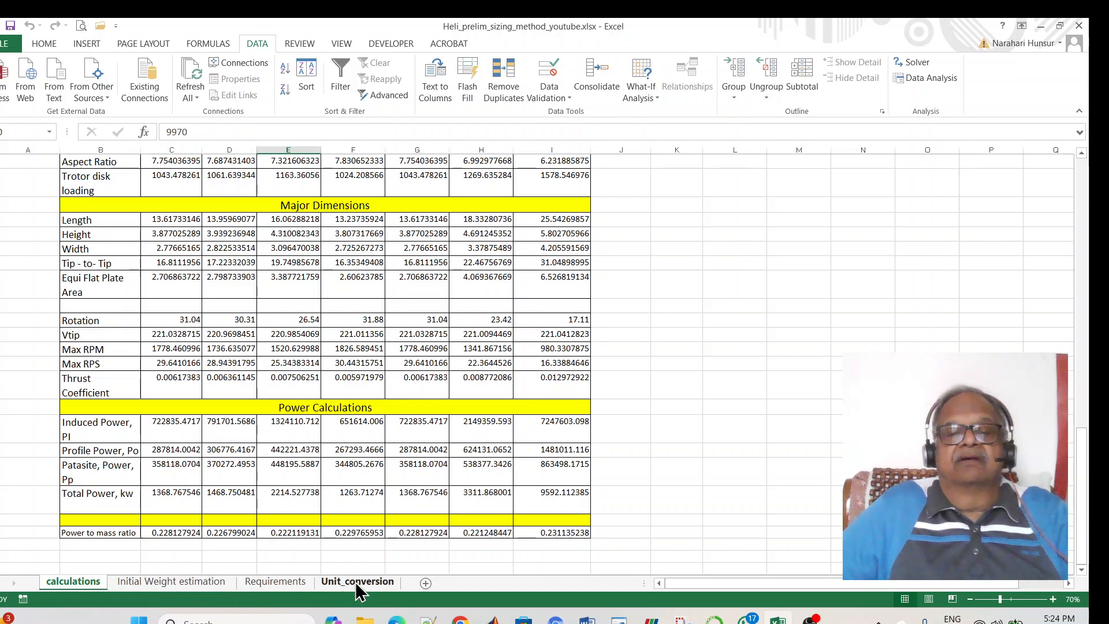
pyautogui.scroll(6, 736, 478)
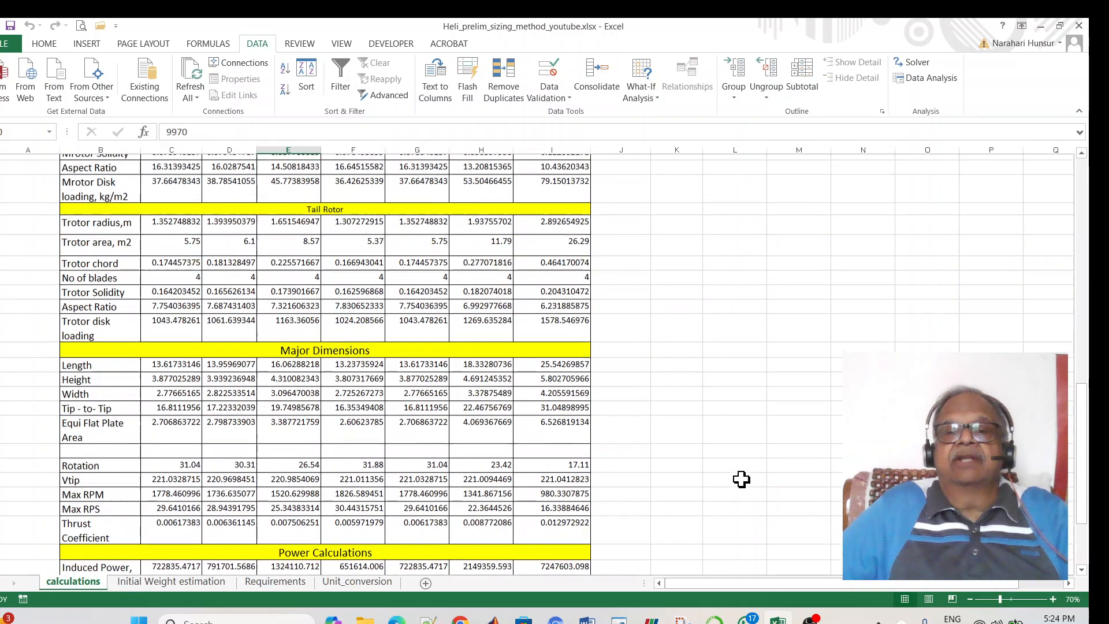
pyautogui.scroll(5, 502, 450)
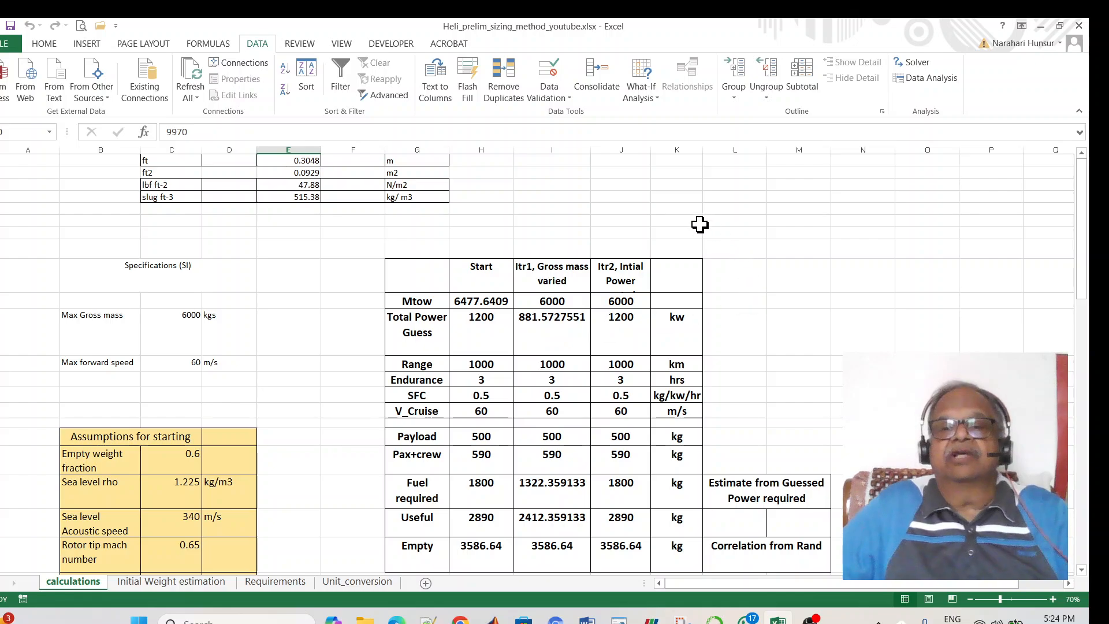
# - Enter the contact's e-mail address as a hyperlink in the empty column H cell above the Start table
pyautogui.click(494, 234)
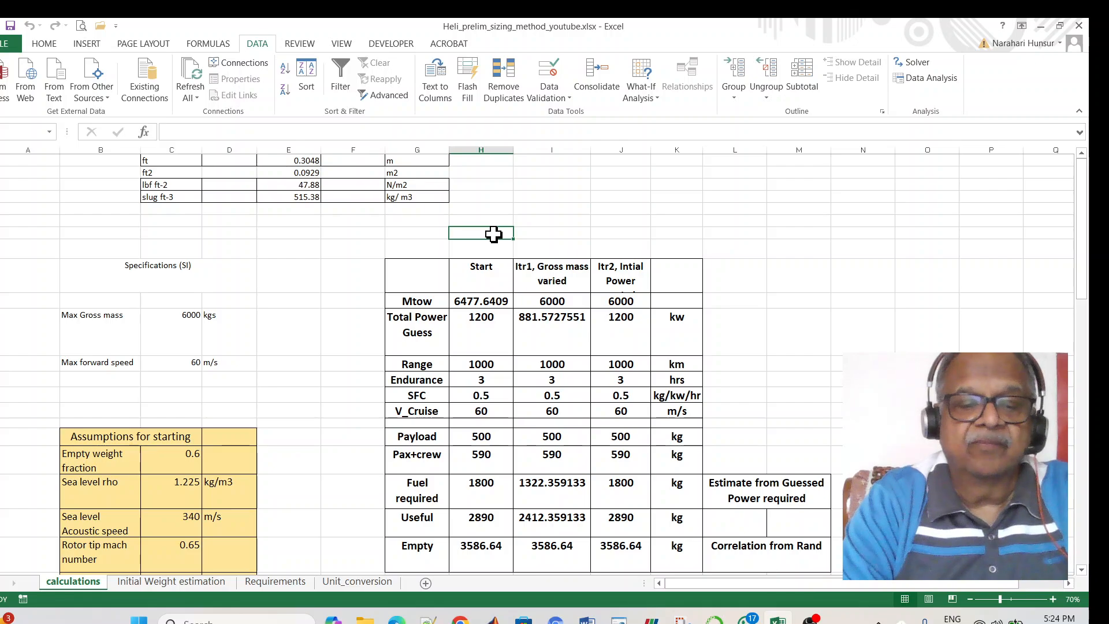
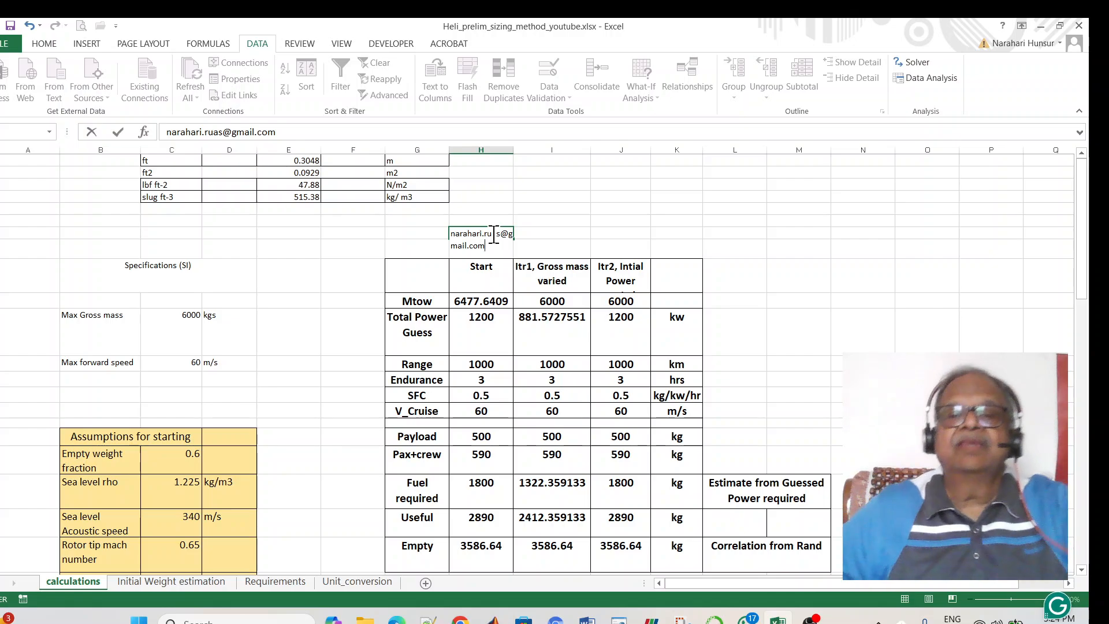
pyautogui.click(532, 239)
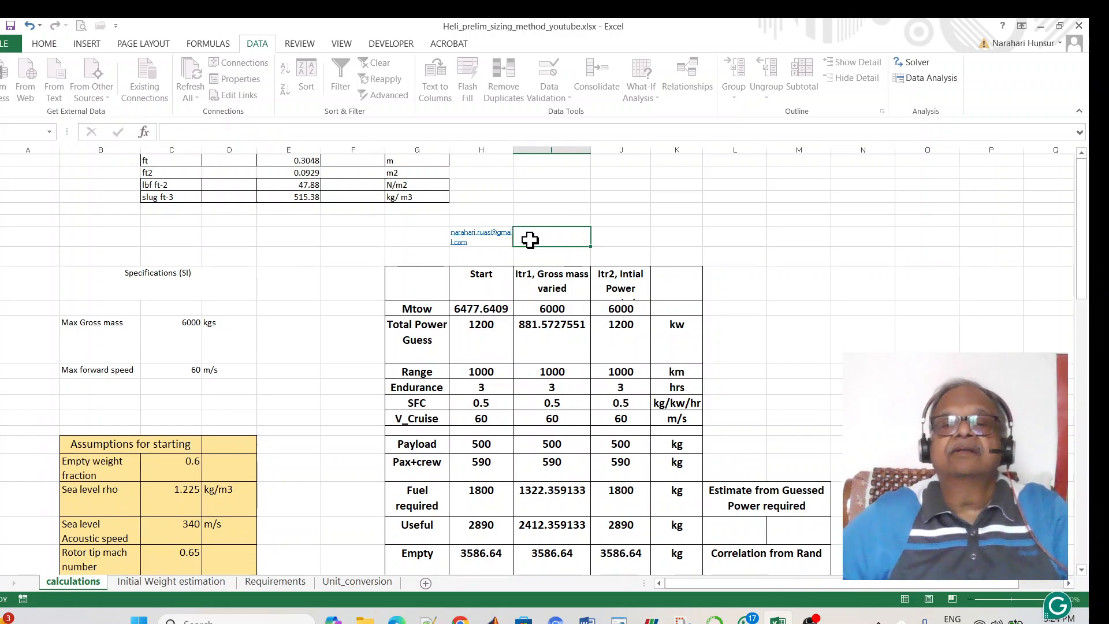
pyautogui.click(489, 237)
pyautogui.click(490, 237)
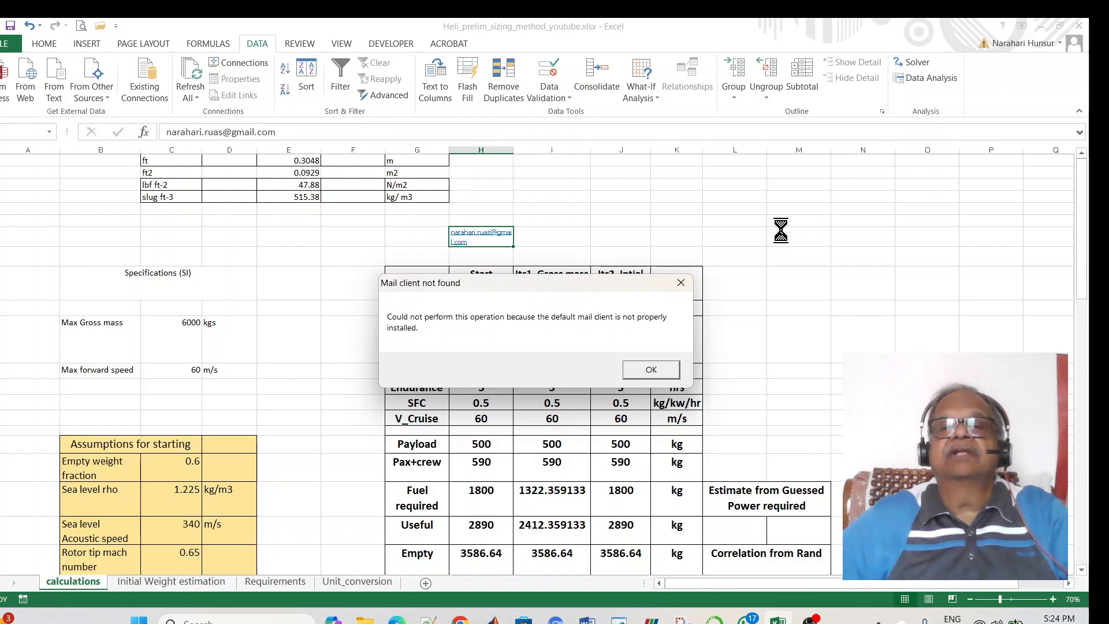
pyautogui.click(662, 368)
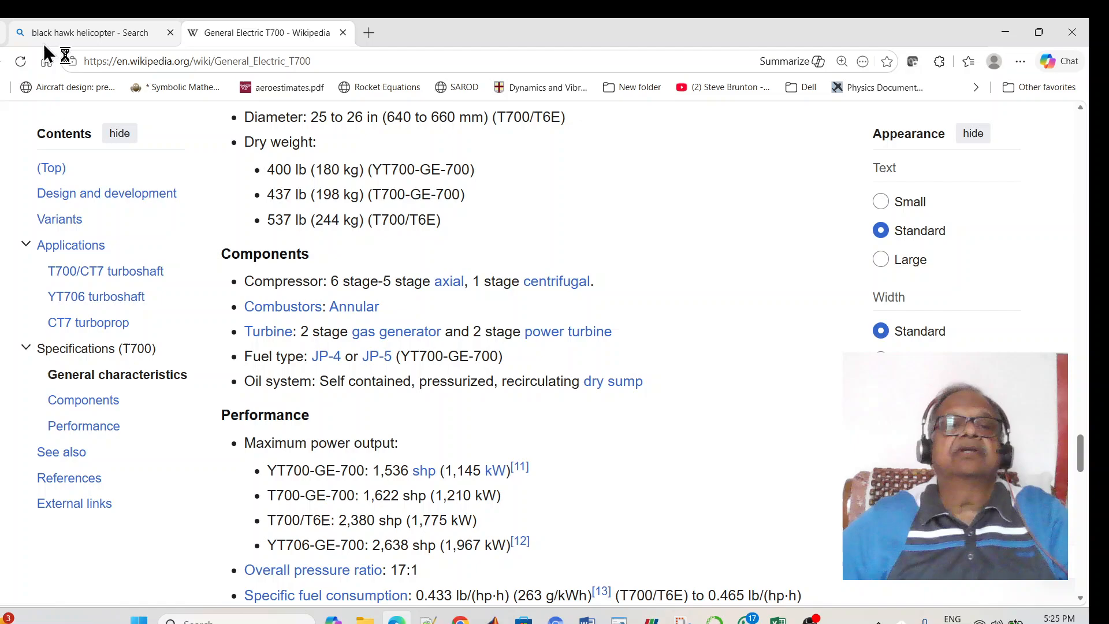
pyautogui.click(43, 43)
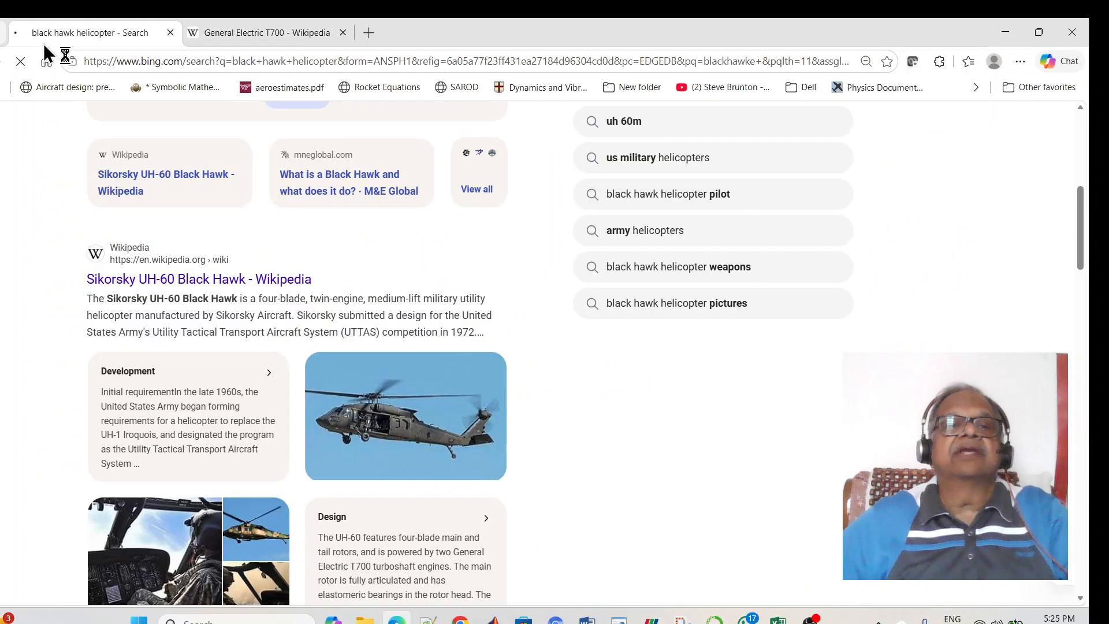
pyautogui.hotkey('alt', 'Tab')
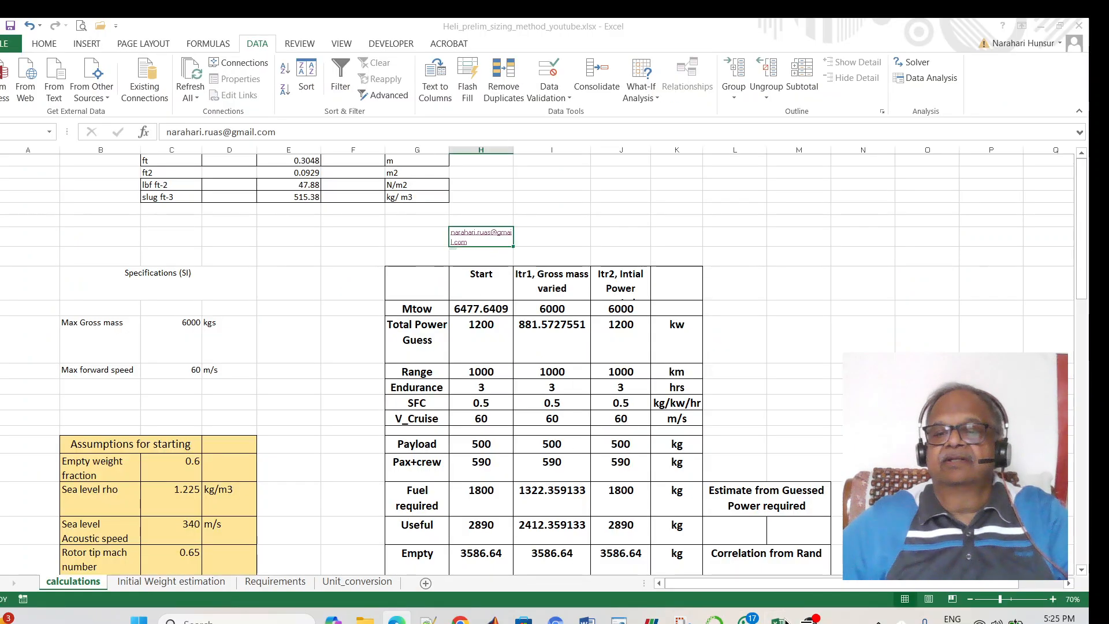
# - Increase the e-mail link's font size to 18 pt
pyautogui.click(44, 44)
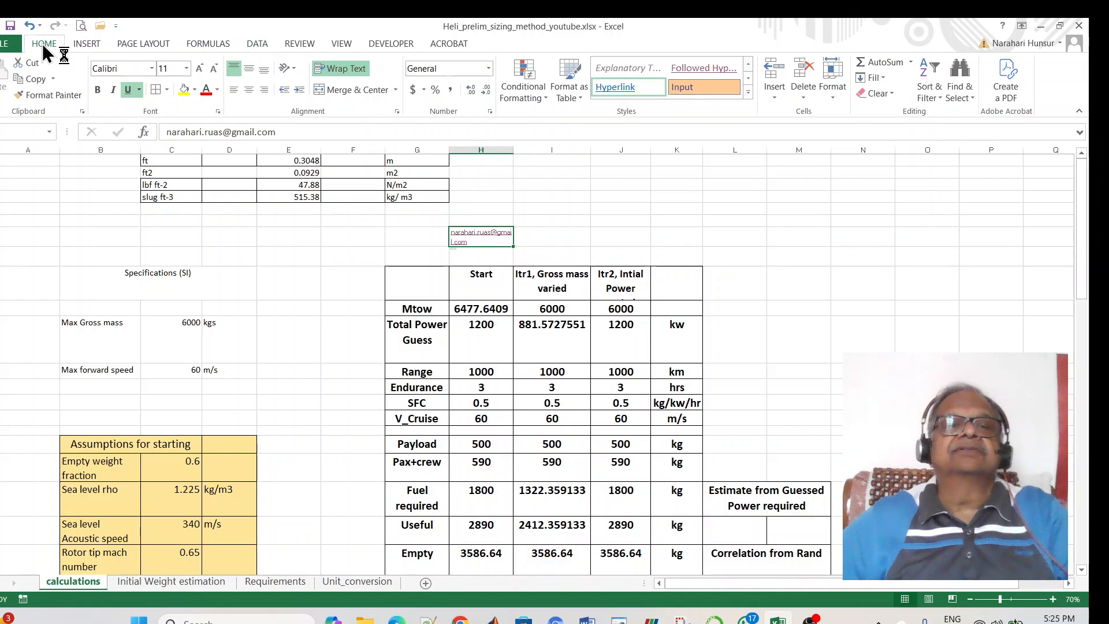
pyautogui.click(199, 68)
pyautogui.click(200, 68)
pyautogui.click(199, 68)
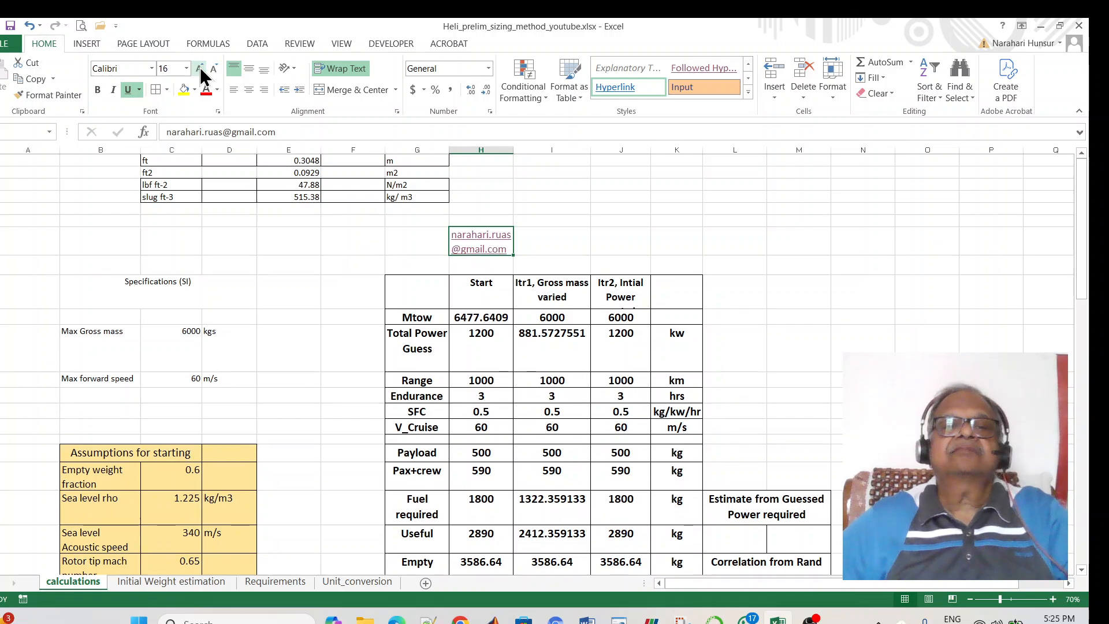
pyautogui.click(199, 68)
# - Merge and centre the e-mail link across columns H to J, then bring OBS to the front
pyautogui.moveTo(491, 265); pyautogui.dragTo(600, 259)
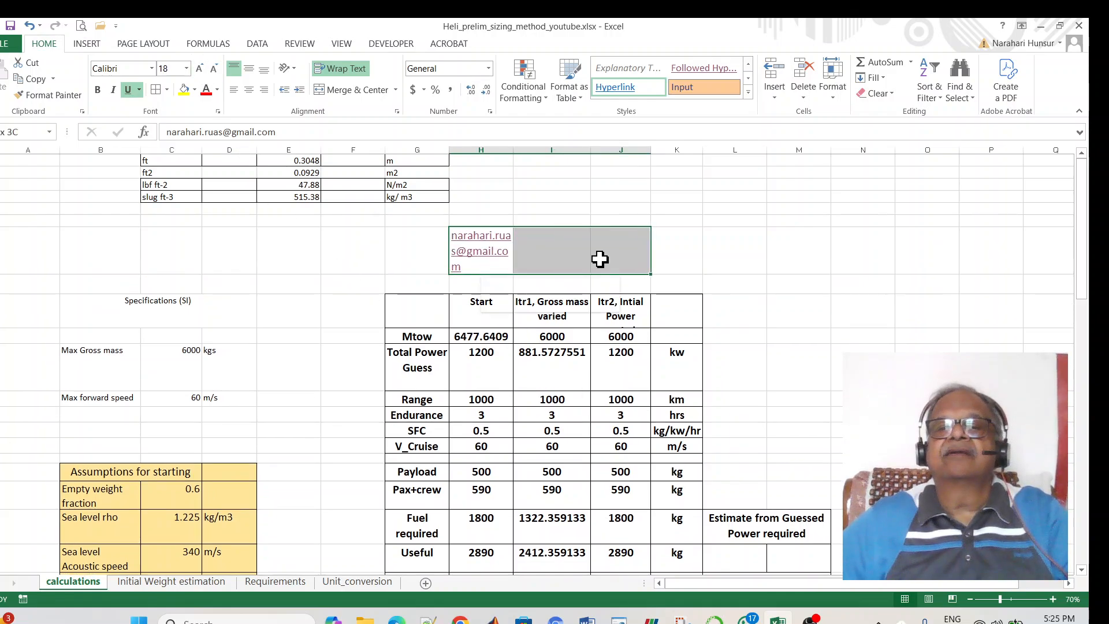
pyautogui.click(335, 89)
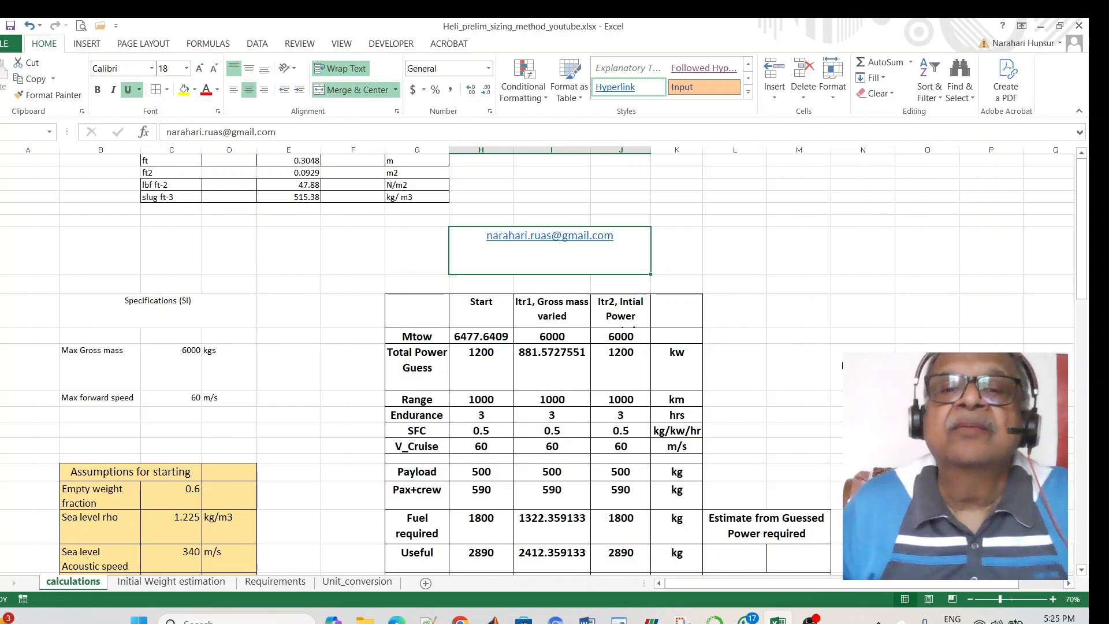
pyautogui.click(812, 618)
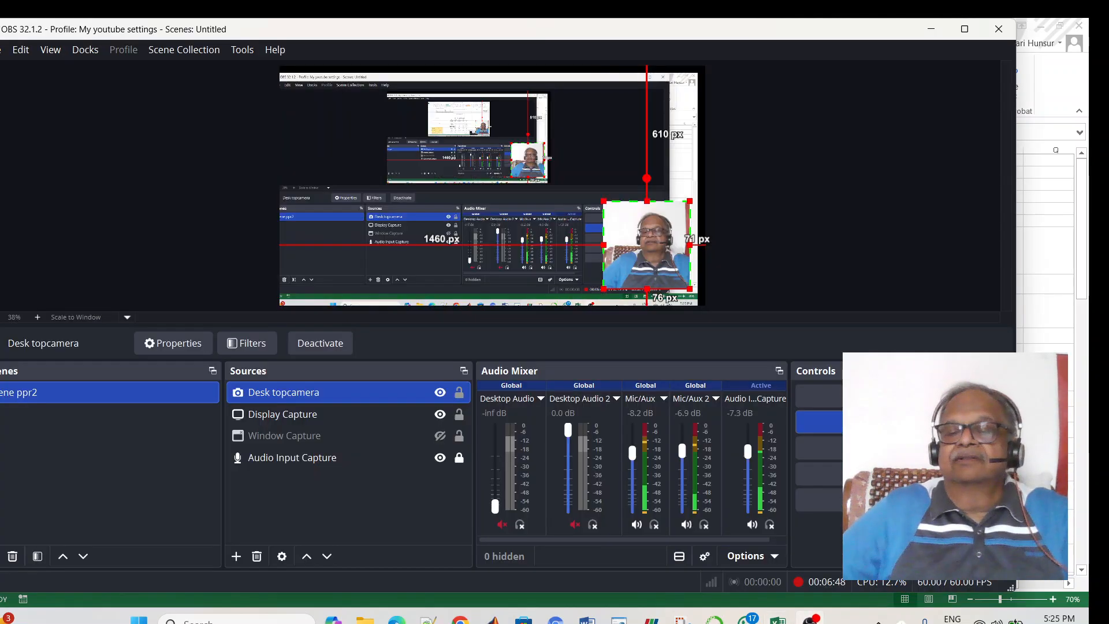